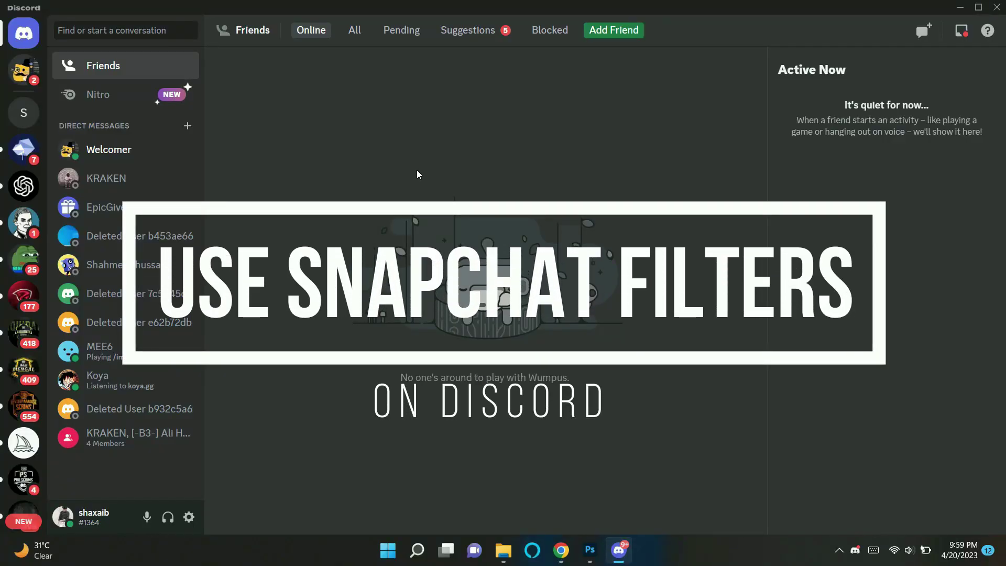
Show the Sample server's verify-here channel in Discord, then bring up Chrome on a new tab
{"action": "left_click", "coordinate": [23, 113]}
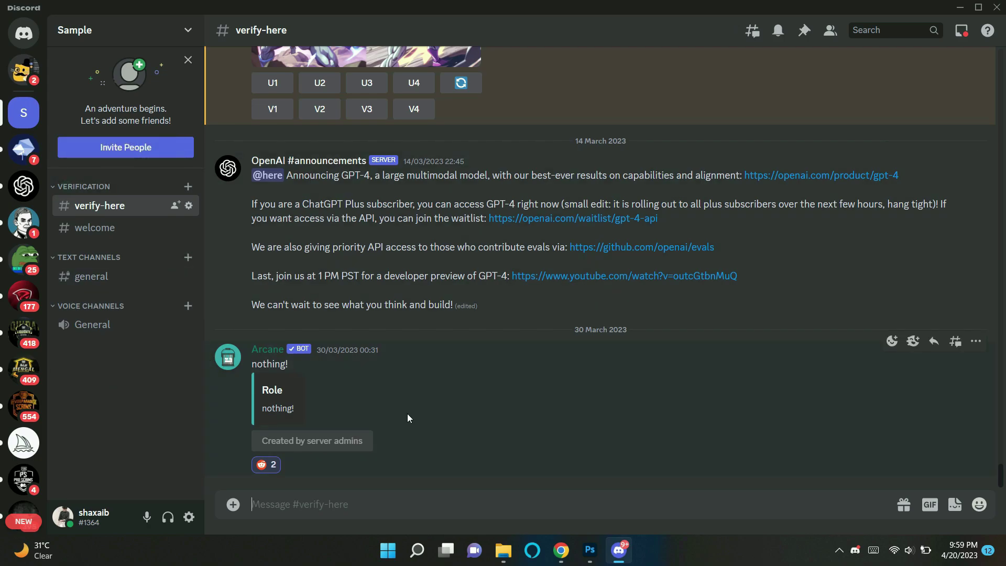
{"action": "left_click", "coordinate": [561, 551]}
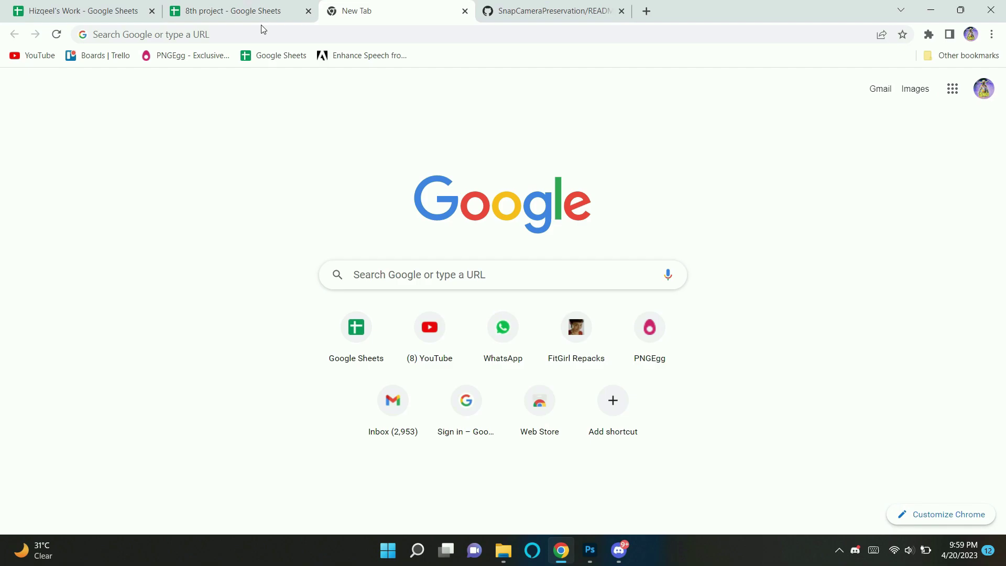
Search 'snap camera download' and download the Snap Camera 1.21.0 installer from uptodown
{"action": "left_click", "coordinate": [260, 32]}
{"action": "type", "text": "snap c"}
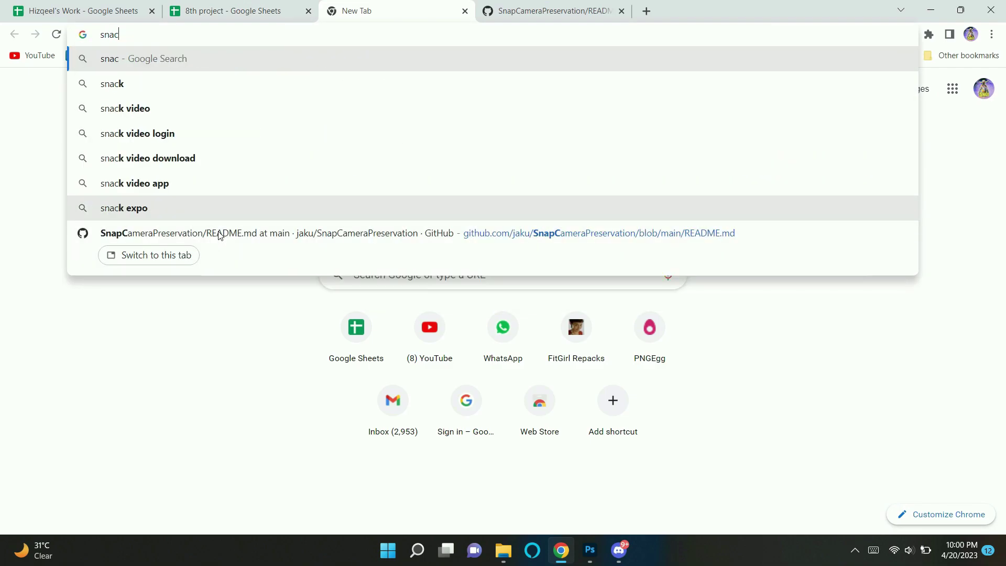
{"action": "key", "text": "BackSpace"}
{"action": "type", "text": "p camera"}
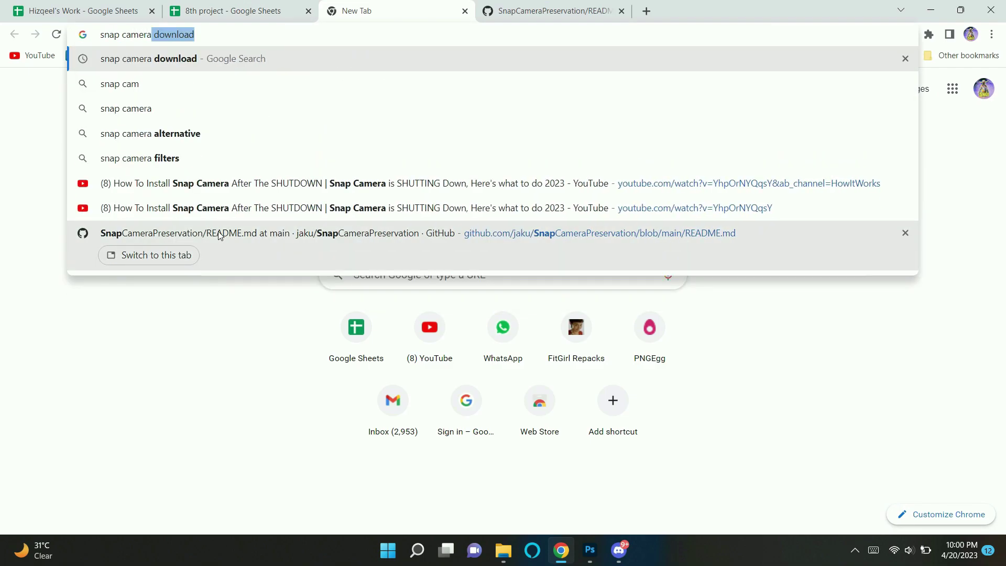
{"action": "type", "text": "download"}
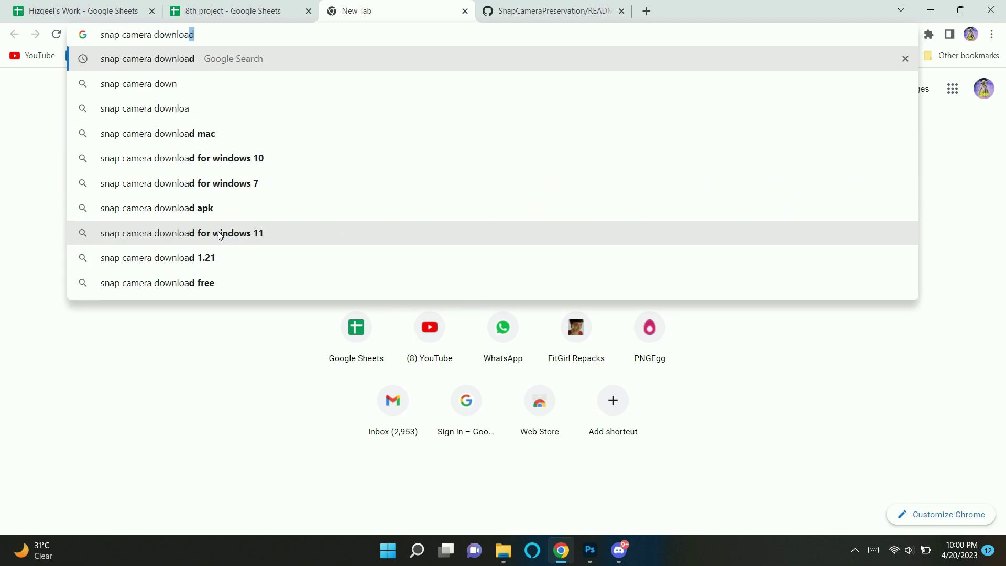
{"action": "key", "text": "Return"}
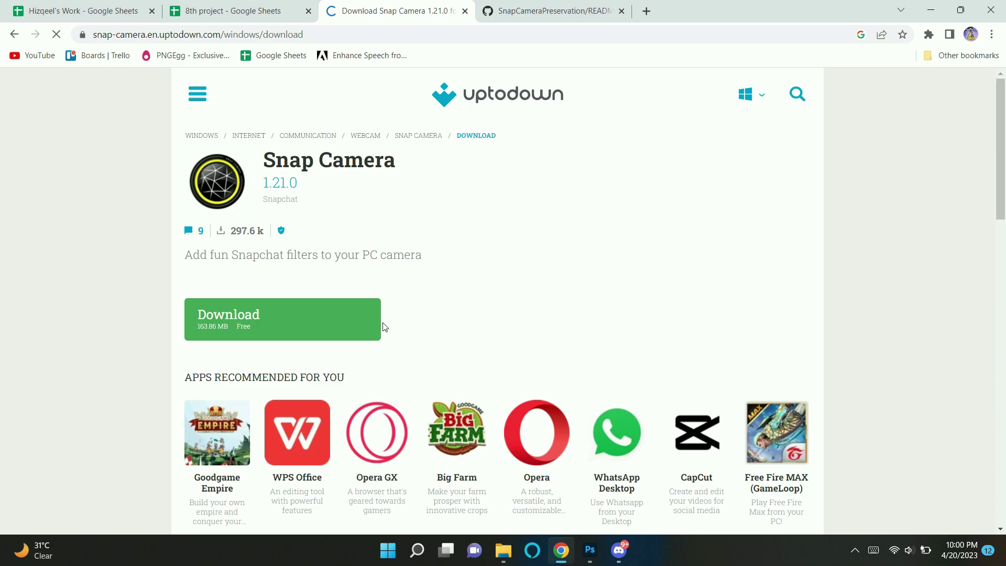
{"action": "left_click", "coordinate": [506, 333]}
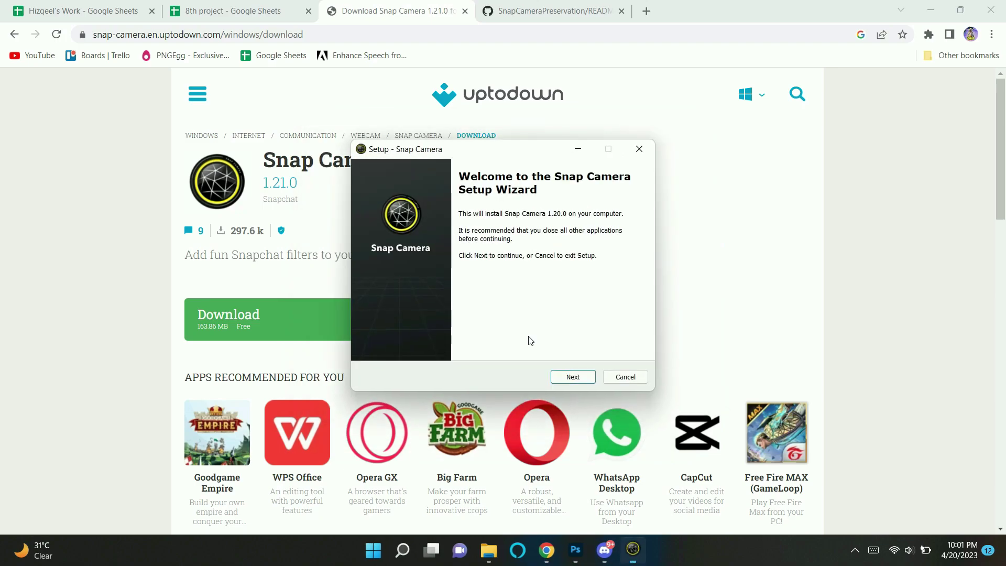
Install Snap Camera with the default location and Start Menu folder, launch it, and pass the welcome screens
{"action": "left_click", "coordinate": [572, 378]}
{"action": "left_click", "coordinate": [583, 381]}
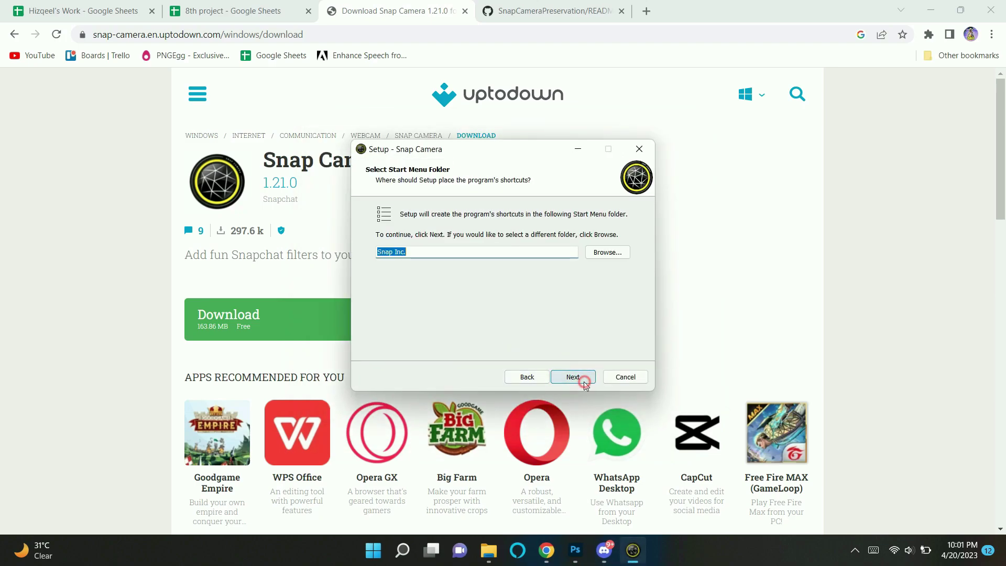
{"action": "left_click", "coordinate": [585, 380]}
{"action": "left_click", "coordinate": [576, 378]}
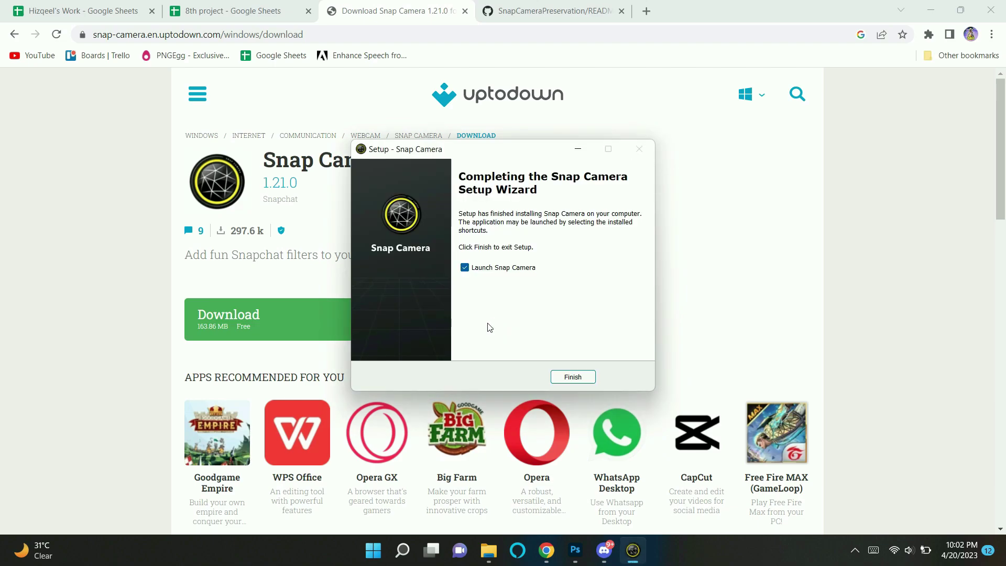
{"action": "left_click", "coordinate": [563, 382]}
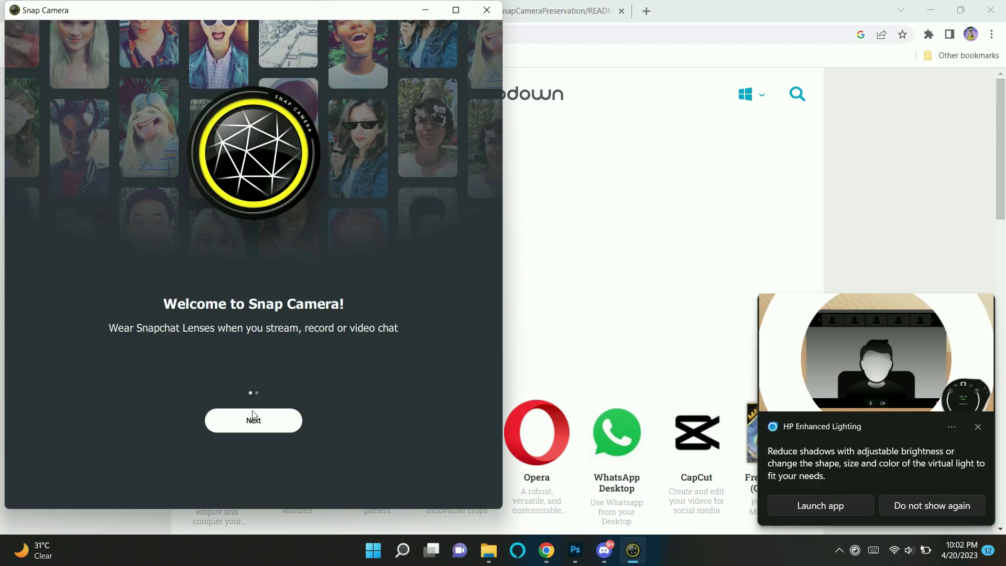
{"action": "left_click", "coordinate": [254, 417]}
{"action": "left_click", "coordinate": [300, 470]}
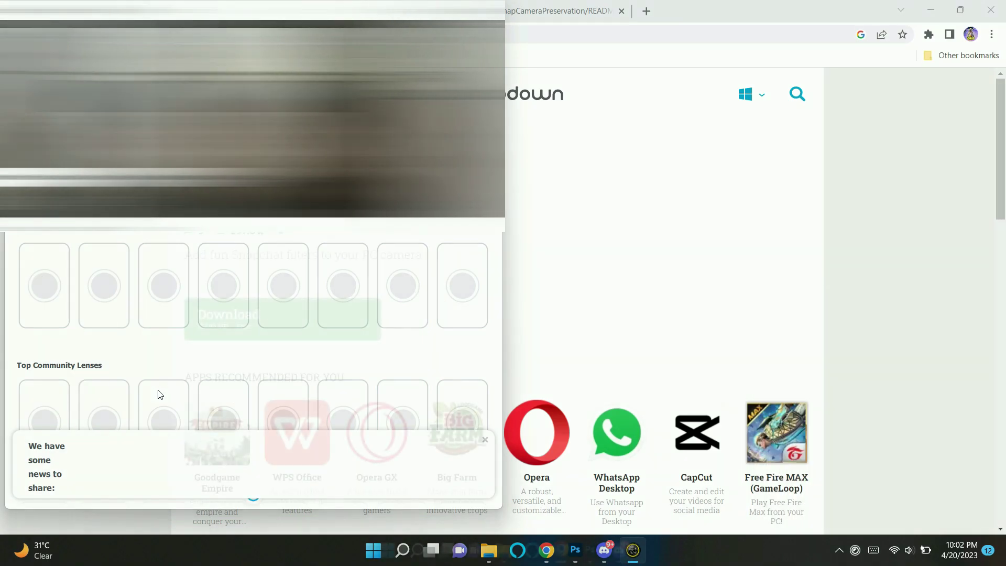
On the SnapCameraPreservation README, follow the snapchatreverse.jaku.tv/snap link under Instructions for PC
{"action": "left_click", "coordinate": [531, 7]}
{"action": "scroll", "coordinate": [344, 409], "scroll_direction": "down", "scroll_amount": 8}
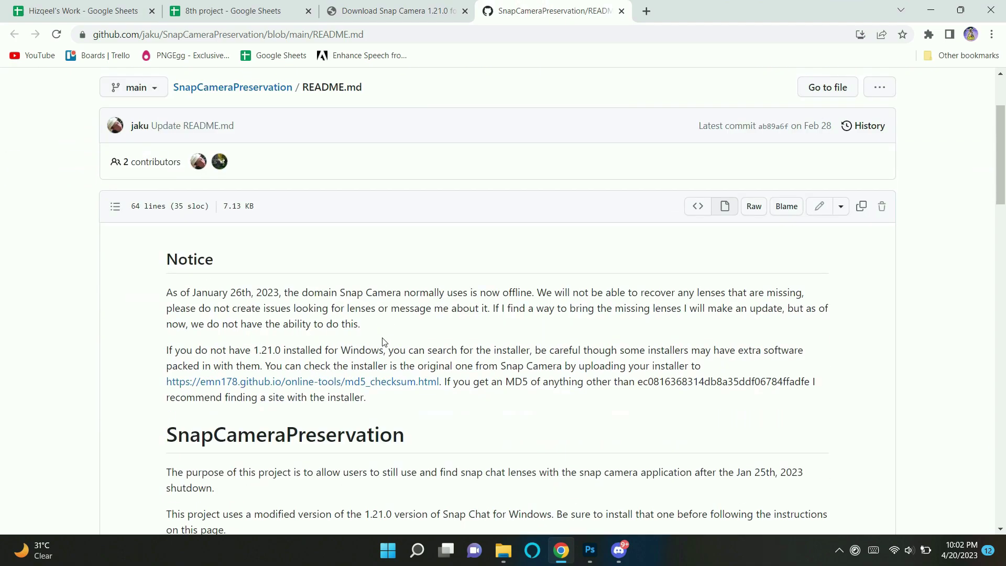
{"action": "scroll", "coordinate": [325, 114], "scroll_direction": "up", "scroll_amount": 5}
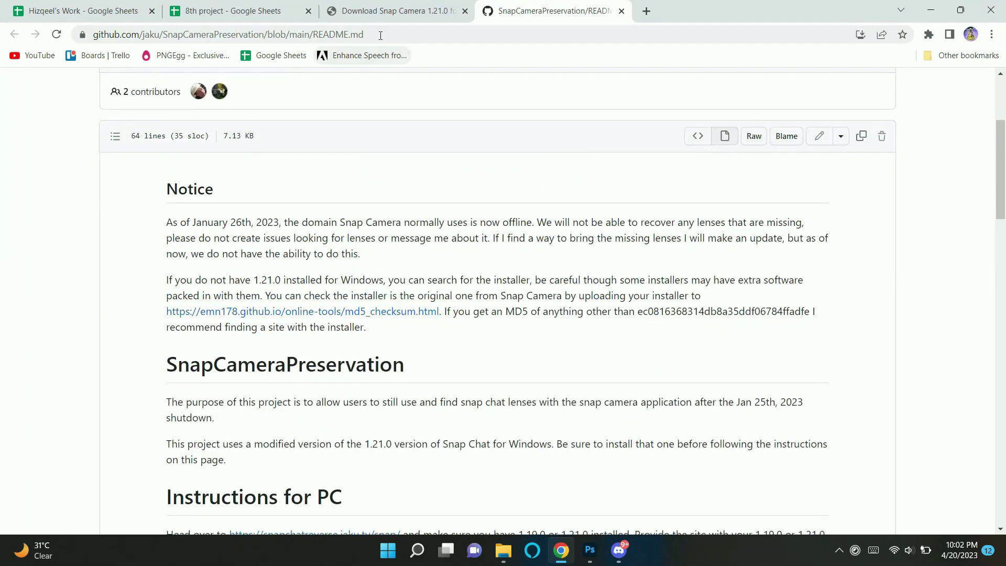
{"action": "mouse_move", "coordinate": [378, 35]}
{"action": "left_mouse_down"}
{"action": "mouse_move", "coordinate": [394, 35]}
{"action": "mouse_move", "coordinate": [88, 40]}
{"action": "left_mouse_up"}
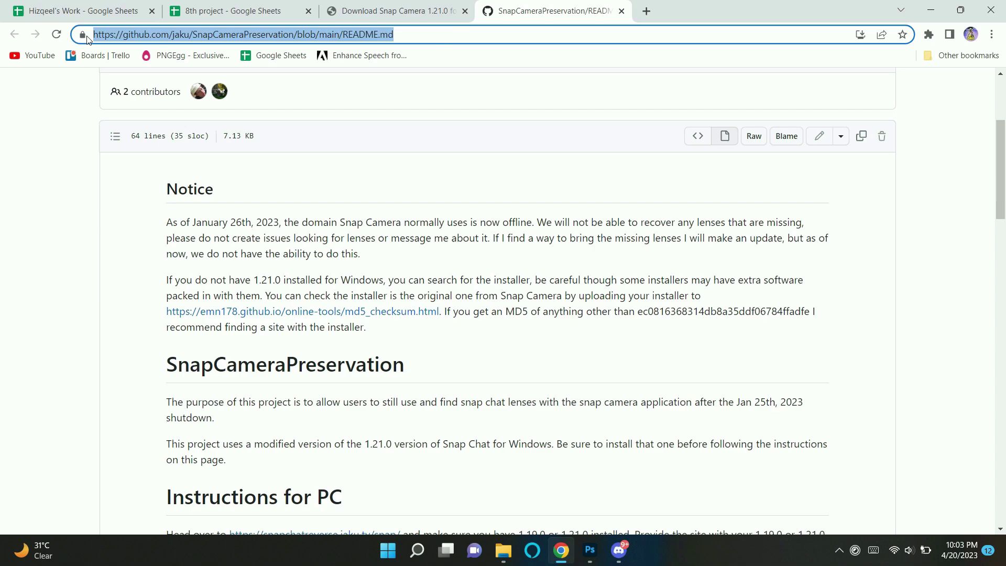
{"action": "left_click", "coordinate": [81, 217]}
{"action": "scroll", "coordinate": [270, 265], "scroll_direction": "up", "scroll_amount": 5}
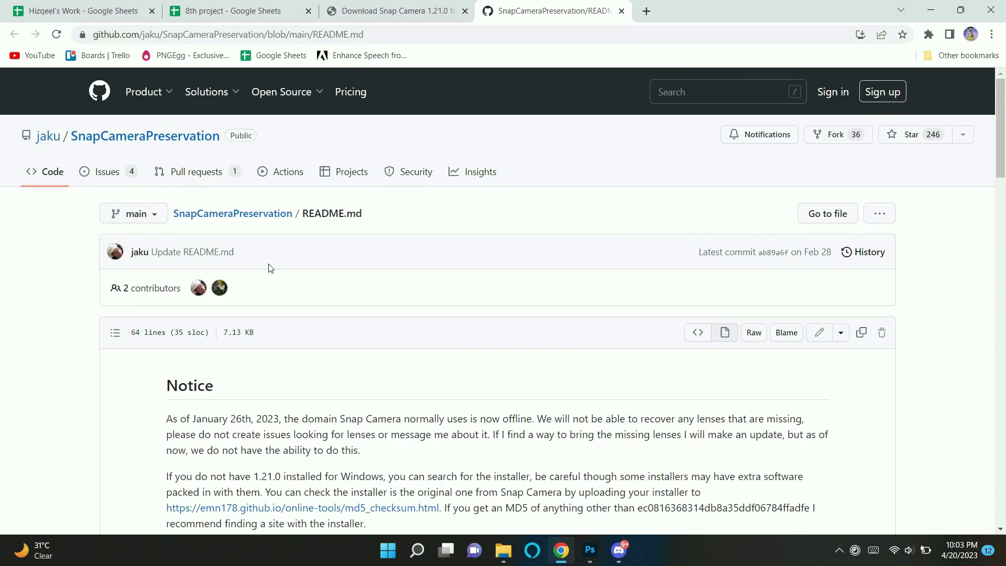
{"action": "scroll", "coordinate": [272, 260], "scroll_direction": "down", "scroll_amount": 7}
{"action": "scroll", "coordinate": [272, 260], "scroll_direction": "down", "scroll_amount": 3}
{"action": "scroll", "coordinate": [228, 255], "scroll_direction": "up", "scroll_amount": 1}
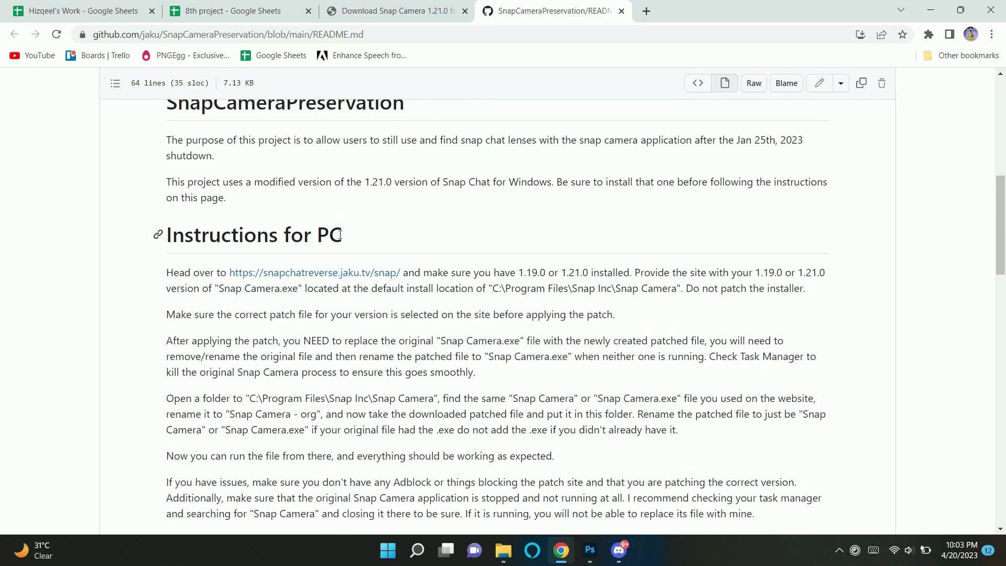
{"action": "left_click", "coordinate": [307, 277]}
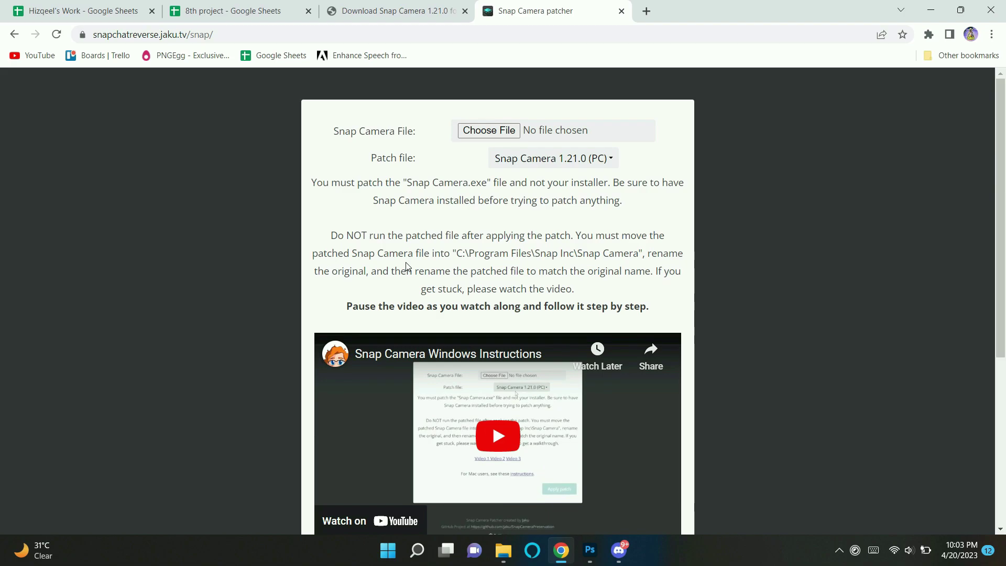
Start choosing the file to patch and copy the Snap Camera install folder path
{"action": "left_click", "coordinate": [501, 131]}
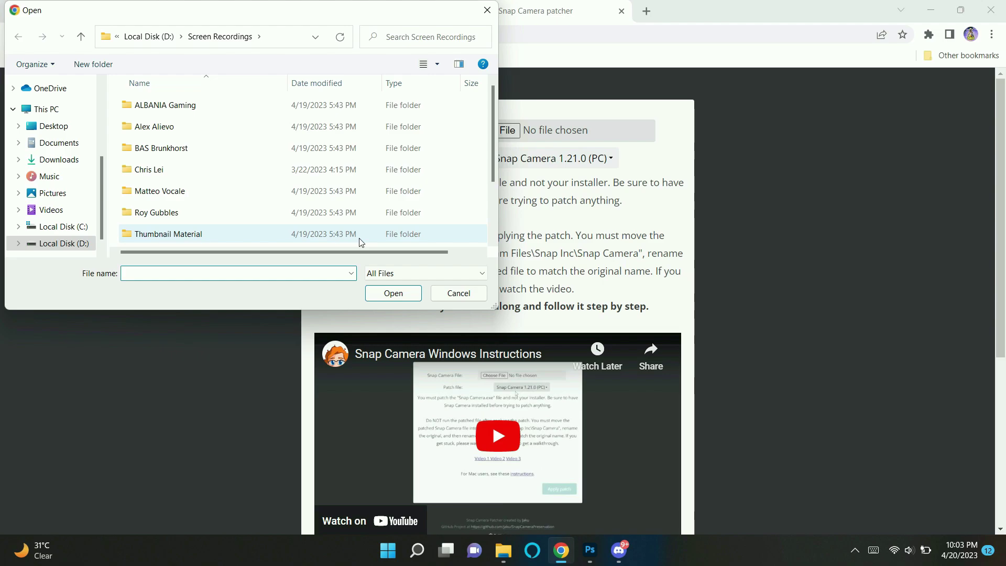
{"action": "key", "text": "super+d"}
{"action": "right_click", "coordinate": [73, 414]}
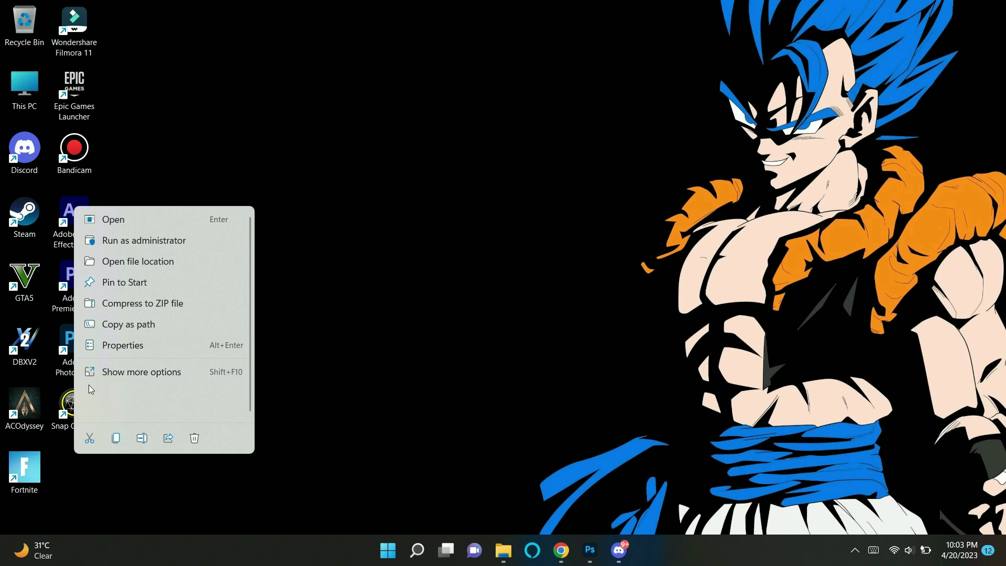
{"action": "left_click", "coordinate": [140, 261]}
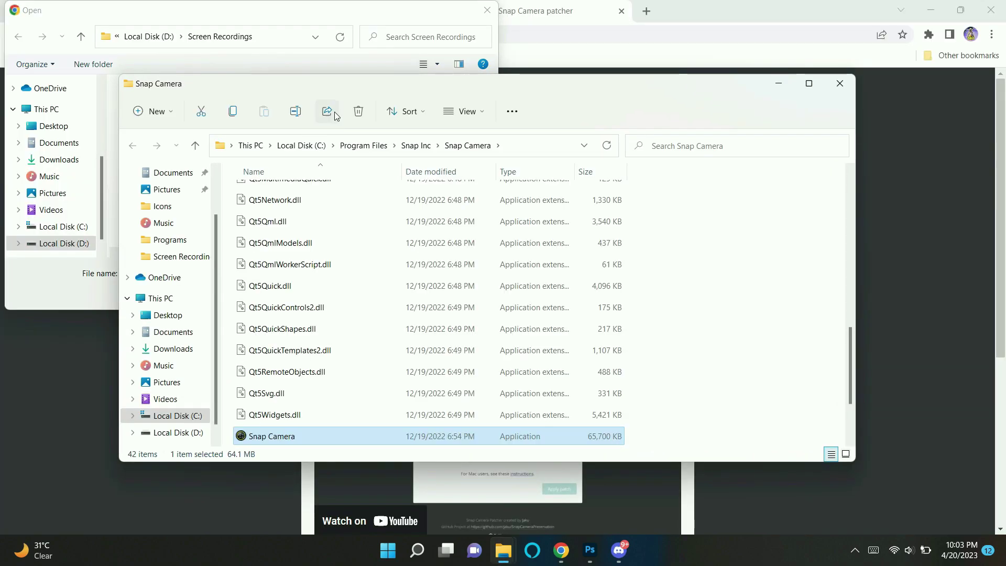
{"action": "left_click", "coordinate": [500, 149]}
{"action": "right_click", "coordinate": [335, 148]}
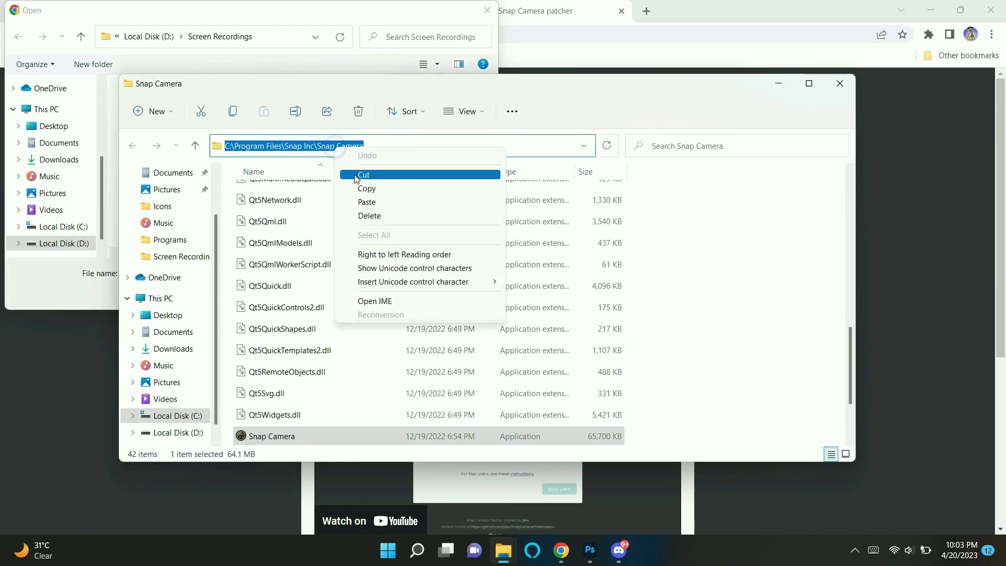
{"action": "left_click", "coordinate": [356, 193]}
Paste the install path into the open dialog and load Snap Camera.exe into the patcher
{"action": "left_click", "coordinate": [778, 85]}
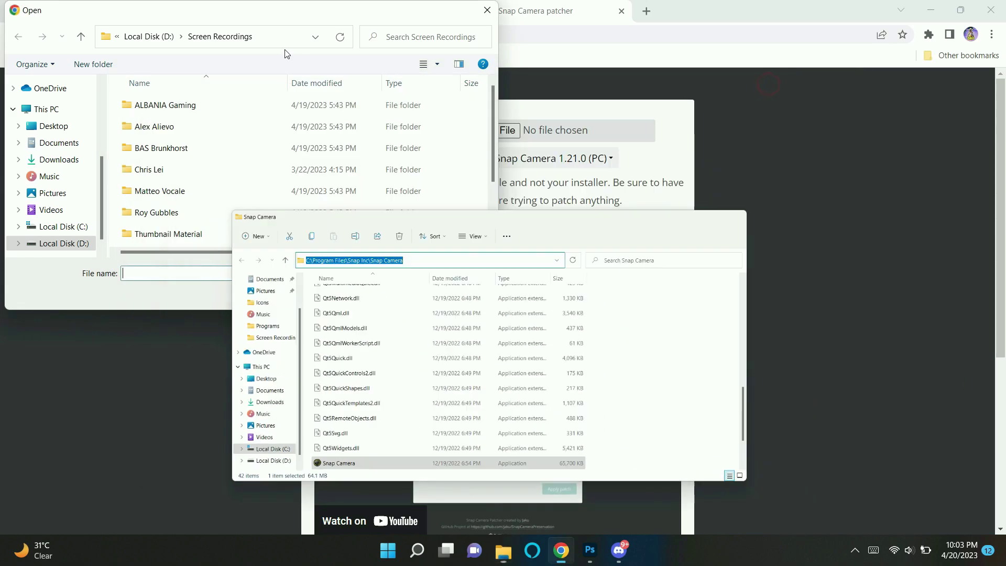
{"action": "left_click", "coordinate": [278, 37]}
{"action": "key", "text": "ctrl+v"}
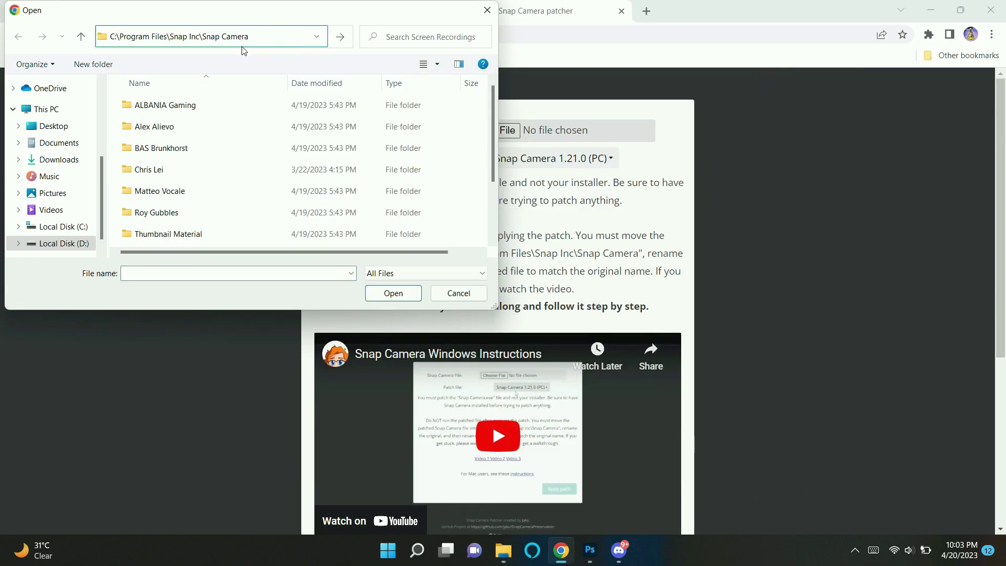
{"action": "key", "text": "Return"}
{"action": "scroll", "coordinate": [262, 183], "scroll_direction": "down", "scroll_amount": 5}
{"action": "left_click", "coordinate": [157, 126]}
{"action": "left_click", "coordinate": [393, 293]}
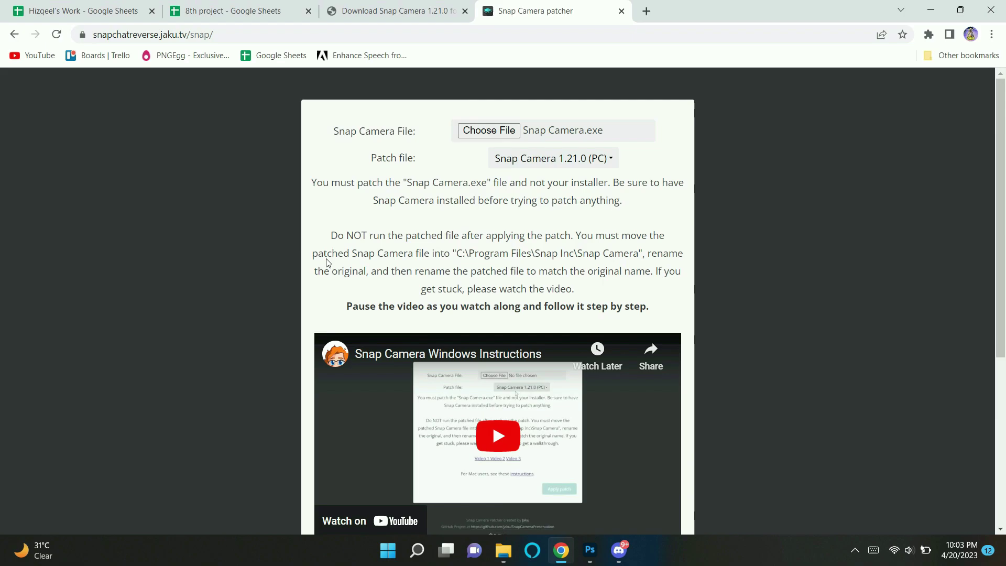
{"action": "scroll", "coordinate": [532, 293], "scroll_direction": "down", "scroll_amount": 5}
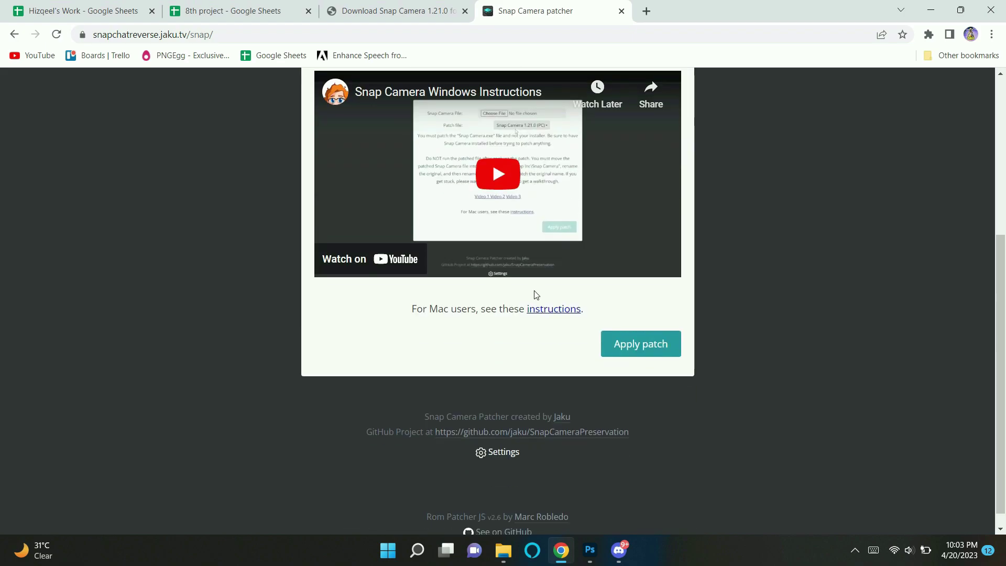
Apply the 1.21.0 (PC) patch and paste the patched Snap Camera file on the desktop beside the original shortcut
{"action": "left_click", "coordinate": [631, 349]}
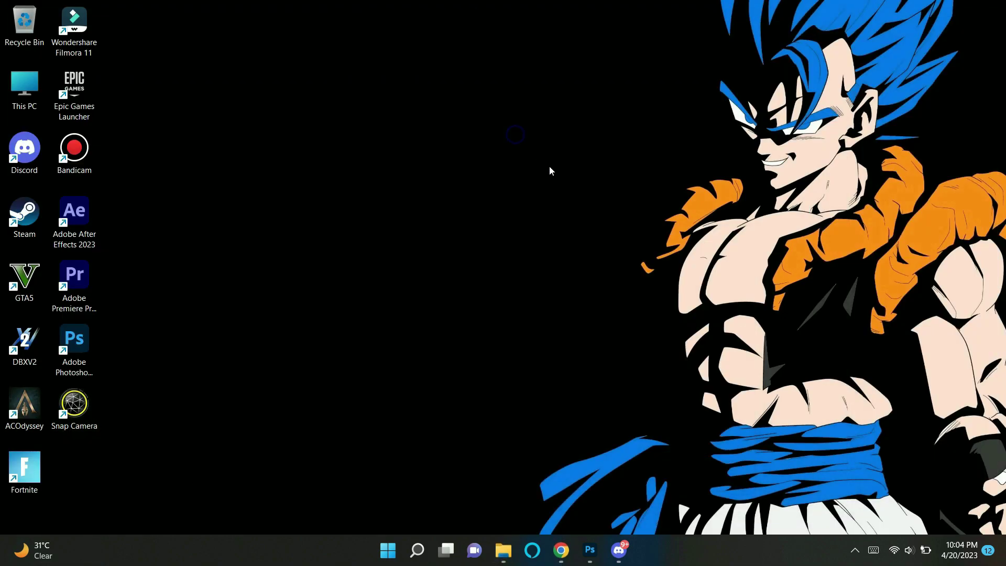
{"action": "right_click", "coordinate": [518, 135]}
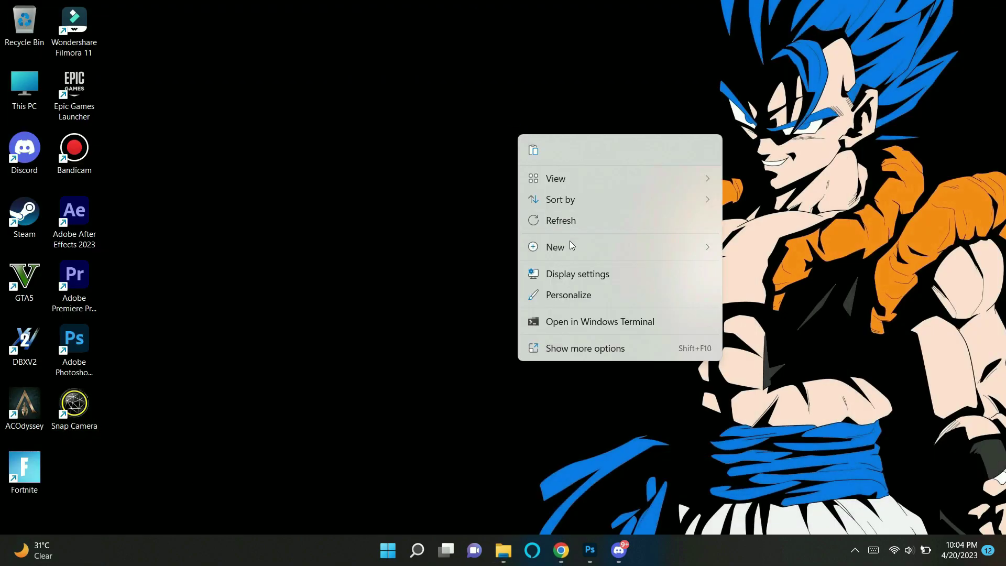
{"action": "left_click", "coordinate": [533, 149]}
{"action": "mouse_move", "coordinate": [93, 482]}
{"action": "left_mouse_down"}
{"action": "mouse_move", "coordinate": [140, 416]}
{"action": "mouse_move", "coordinate": [74, 419]}
{"action": "left_mouse_up"}
{"action": "left_click", "coordinate": [231, 413]}
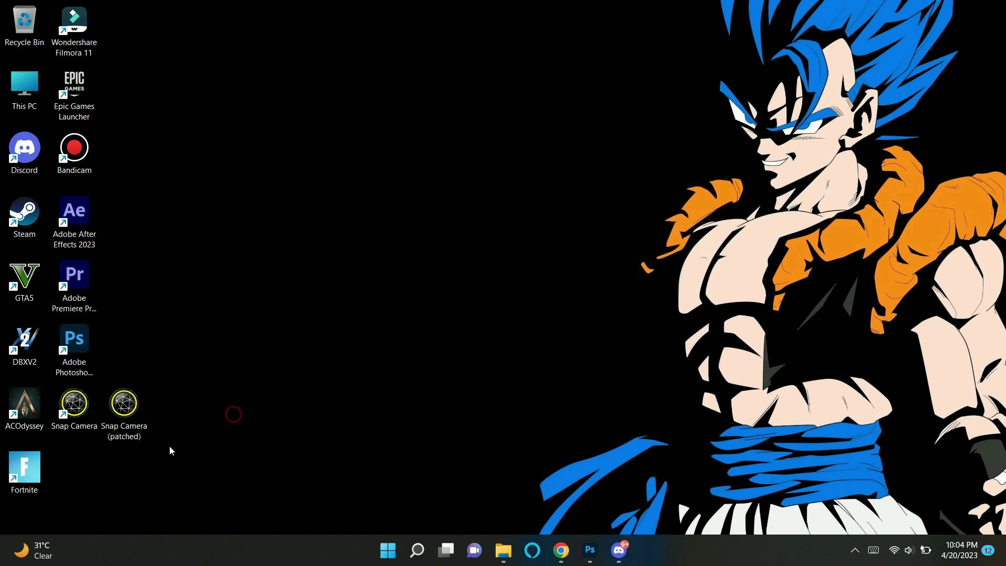
{"action": "left_click", "coordinate": [113, 432]}
Rename the patched desktop copy to 'Snap Camera' by removing '(patched)'
{"action": "left_click", "coordinate": [141, 438]}
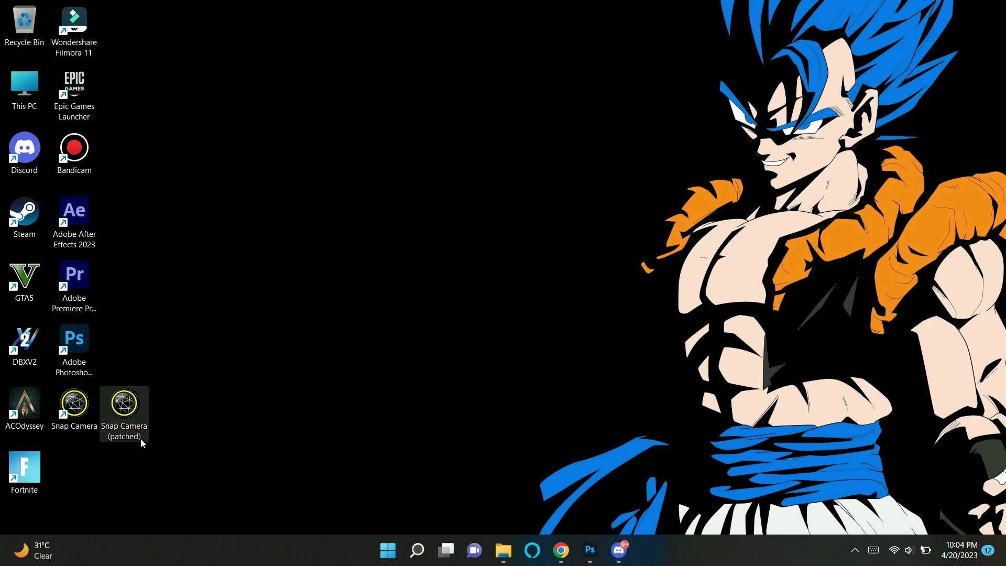
{"action": "key", "text": "End"}
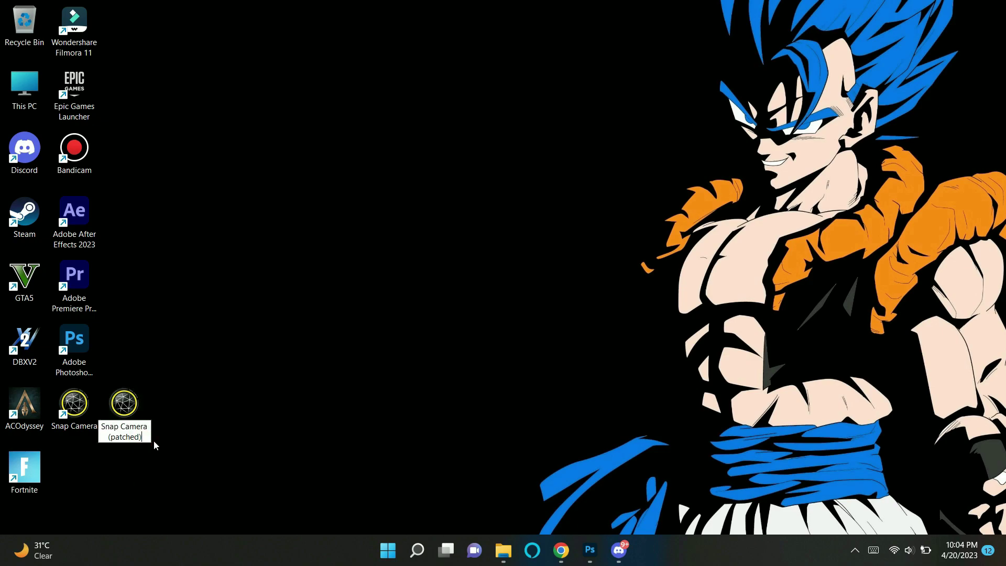
{"action": "key", "text": "ctrl+shift+Left"}
{"action": "key", "text": "shift+Left"}
{"action": "key", "text": "BackSpace"}
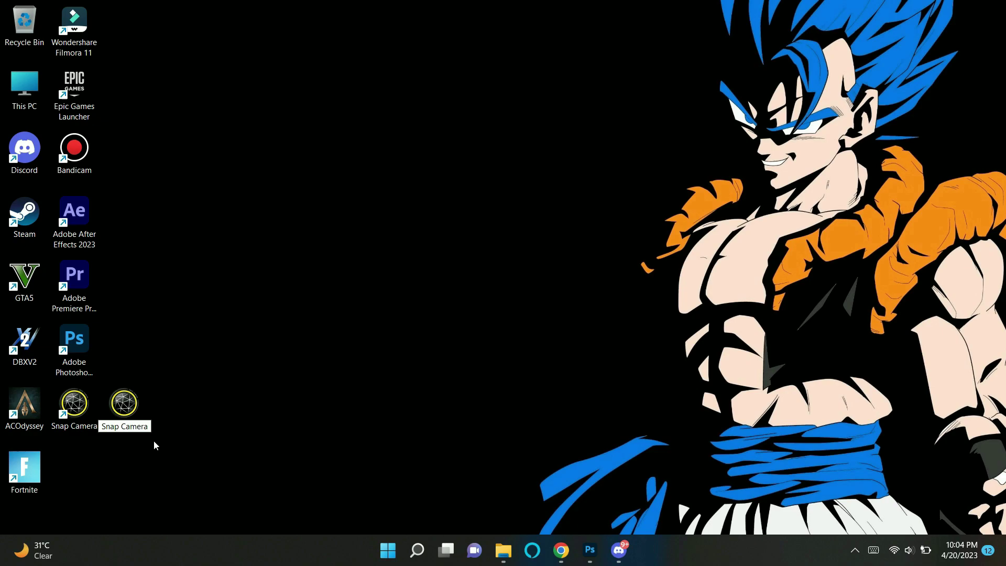
{"action": "key", "text": "Return"}
Delete the original Snap Camera.exe from its install folder after quitting the running app from the tray
{"action": "right_click", "coordinate": [125, 420]}
{"action": "left_click", "coordinate": [173, 228]}
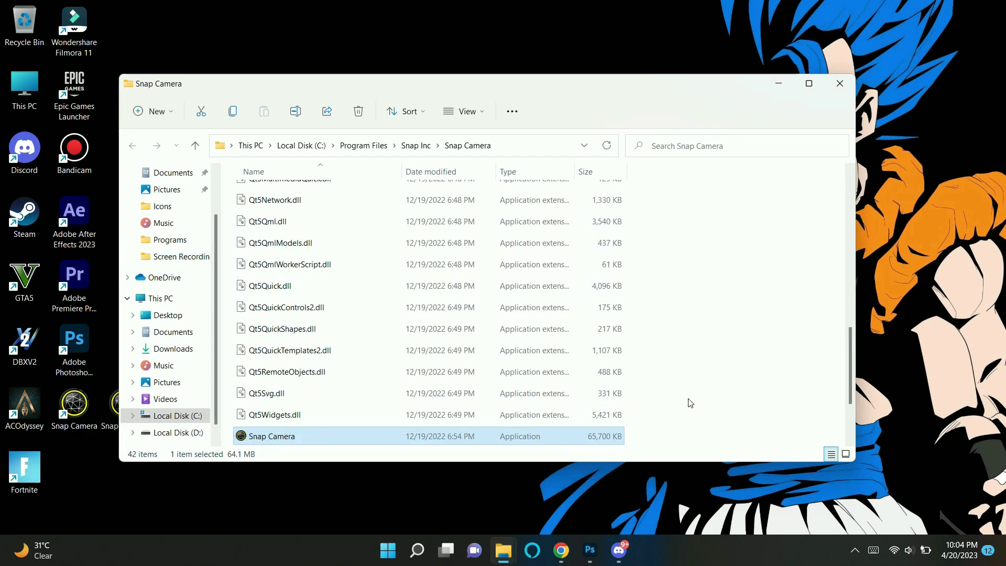
{"action": "right_click", "coordinate": [453, 438]}
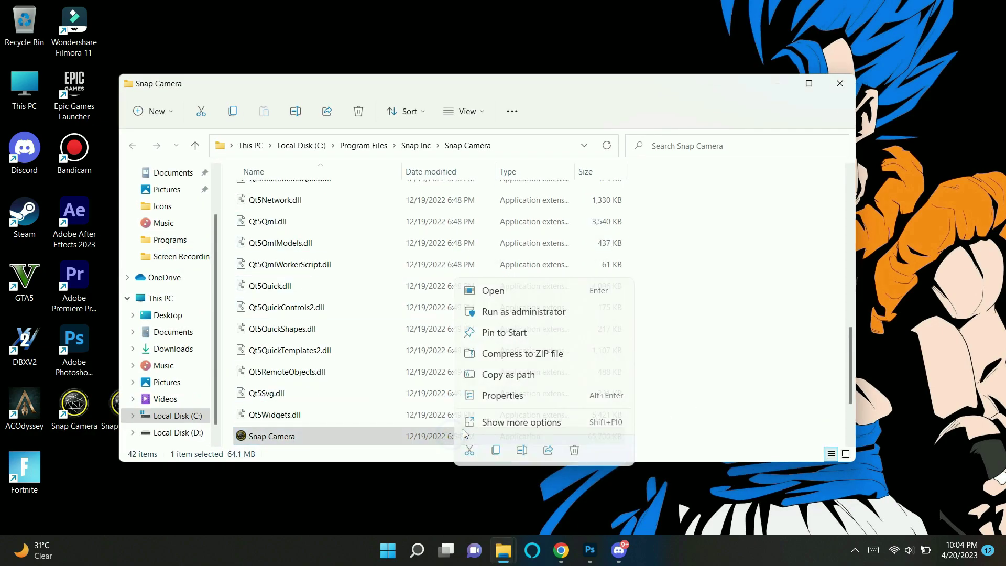
{"action": "left_click", "coordinate": [524, 422]}
{"action": "left_click", "coordinate": [567, 379]}
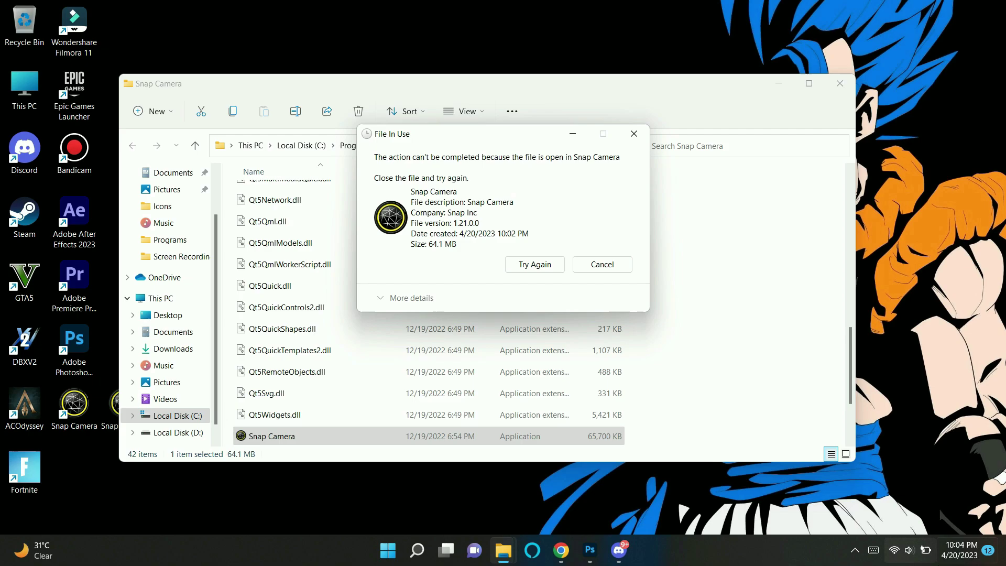
{"action": "left_click", "coordinate": [859, 555]}
{"action": "right_click", "coordinate": [855, 514]}
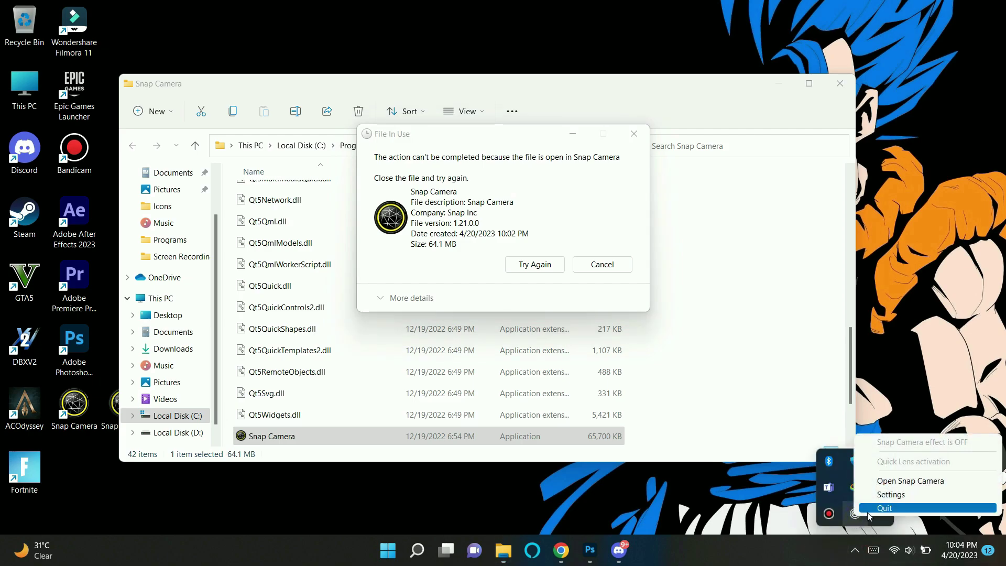
{"action": "left_click", "coordinate": [875, 508]}
{"action": "left_click", "coordinate": [541, 265]}
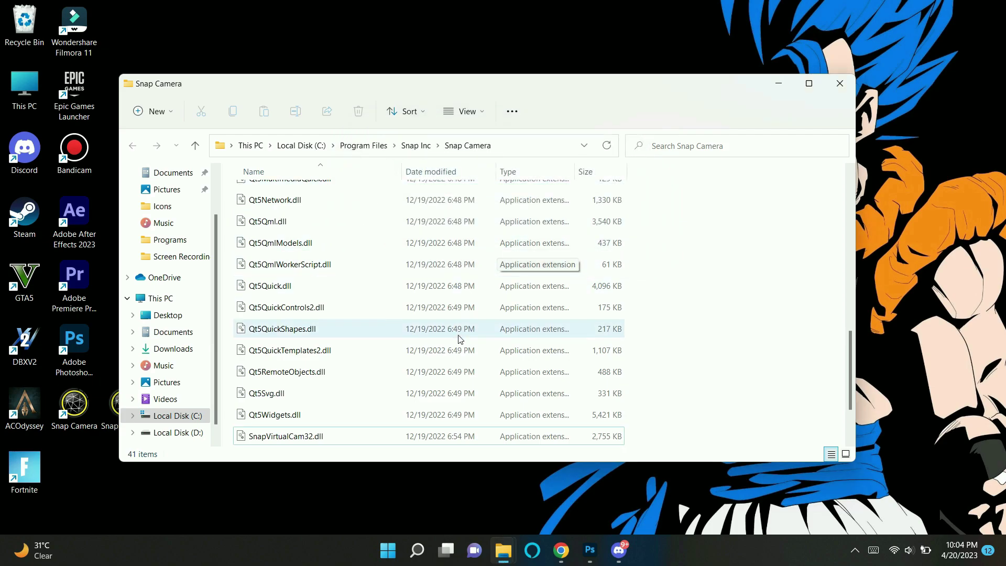
Move the patched Snap Camera from the desktop into the Snap Camera program folder, granting permission
{"action": "left_click_drag", "start_coordinate": [290, 84], "coordinate": [380, 85]}
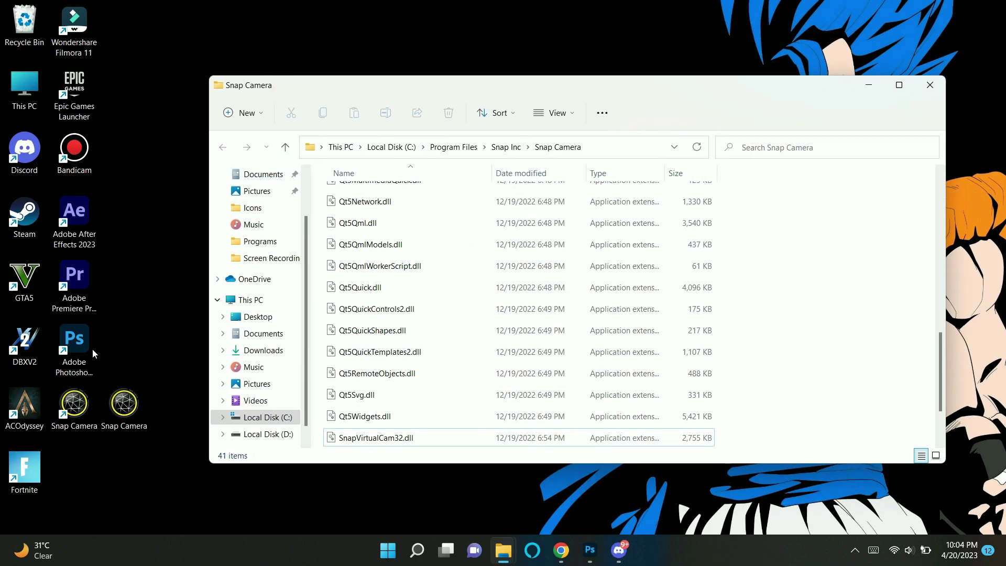
{"action": "left_click", "coordinate": [117, 421]}
{"action": "mouse_move", "coordinate": [118, 421]}
{"action": "left_mouse_down"}
{"action": "mouse_move", "coordinate": [728, 361]}
{"action": "mouse_move", "coordinate": [777, 383]}
{"action": "left_mouse_up"}
{"action": "left_click", "coordinate": [459, 213]}
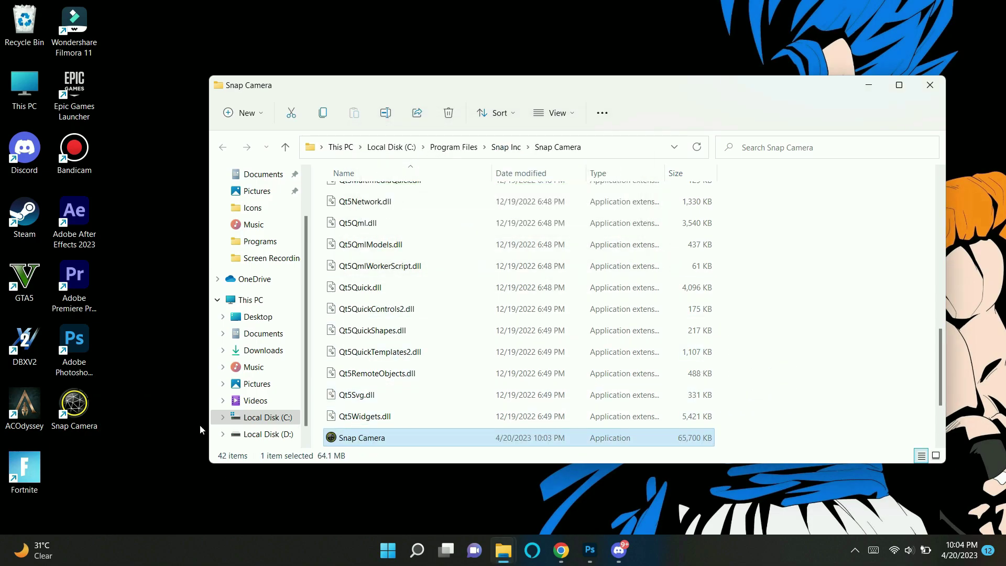
Remove the old desktop shortcut and send the patched Snap Camera to the desktop as a shortcut
{"action": "left_click_drag", "start_coordinate": [85, 409], "coordinate": [354, 426]}
{"action": "left_click", "coordinate": [355, 431]}
{"action": "right_click", "coordinate": [361, 434]}
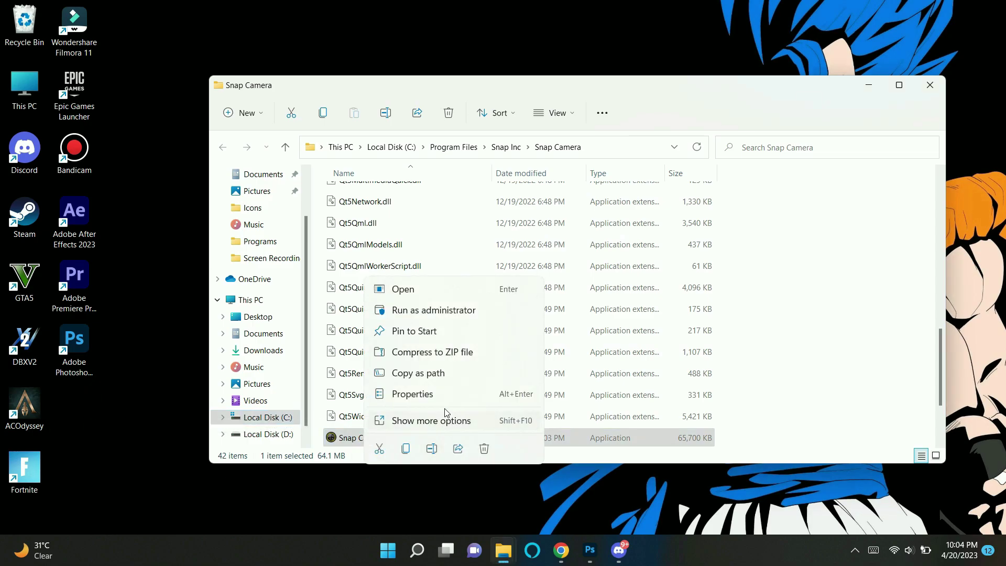
{"action": "left_click", "coordinate": [445, 419]}
{"action": "mouse_move", "coordinate": [539, 306]}
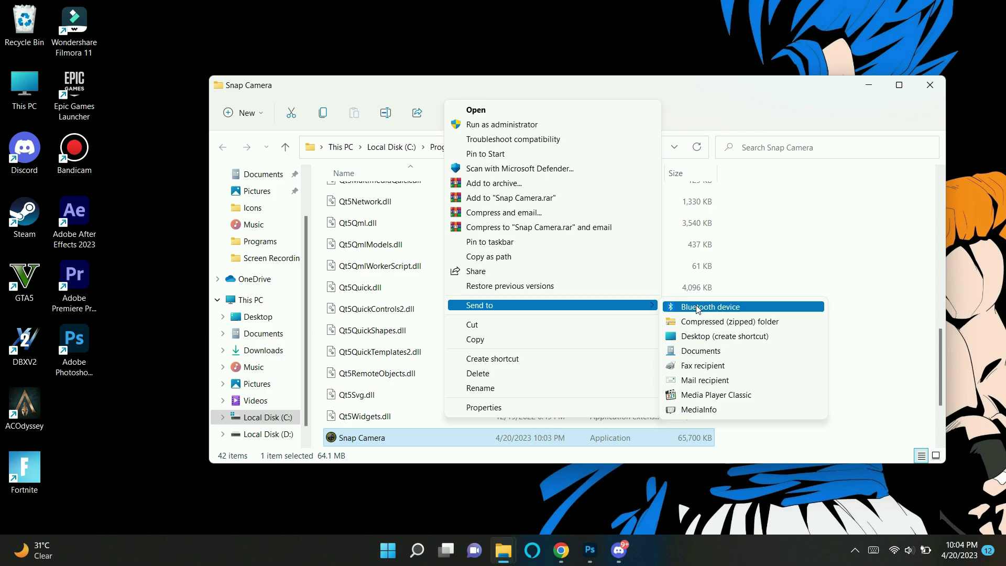
{"action": "left_click", "coordinate": [695, 336]}
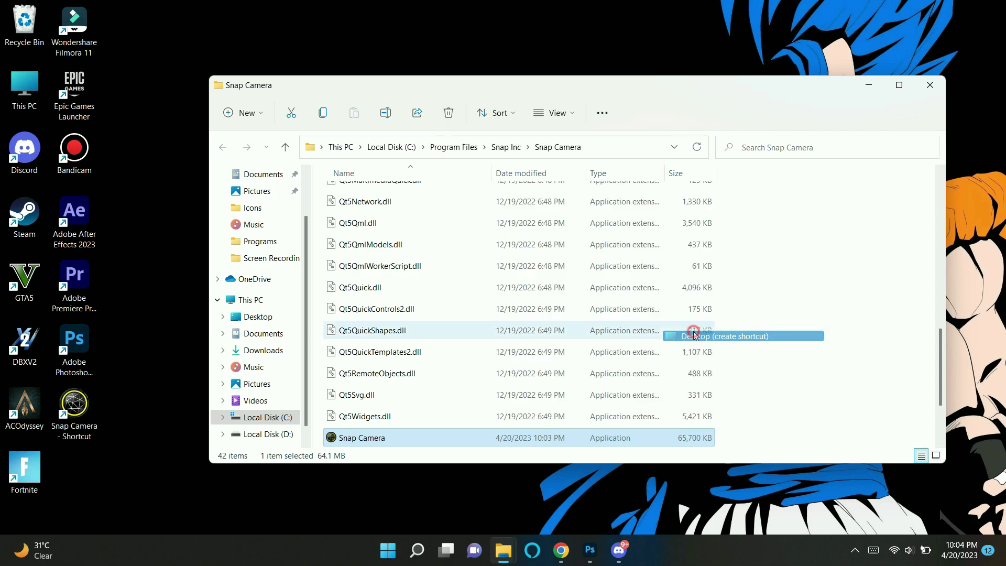
{"action": "left_click", "coordinate": [869, 86]}
Launch the patched Snap Camera from its new shortcut, browse the lenses, close it, and return to Discord
{"action": "double_click", "coordinate": [97, 419]}
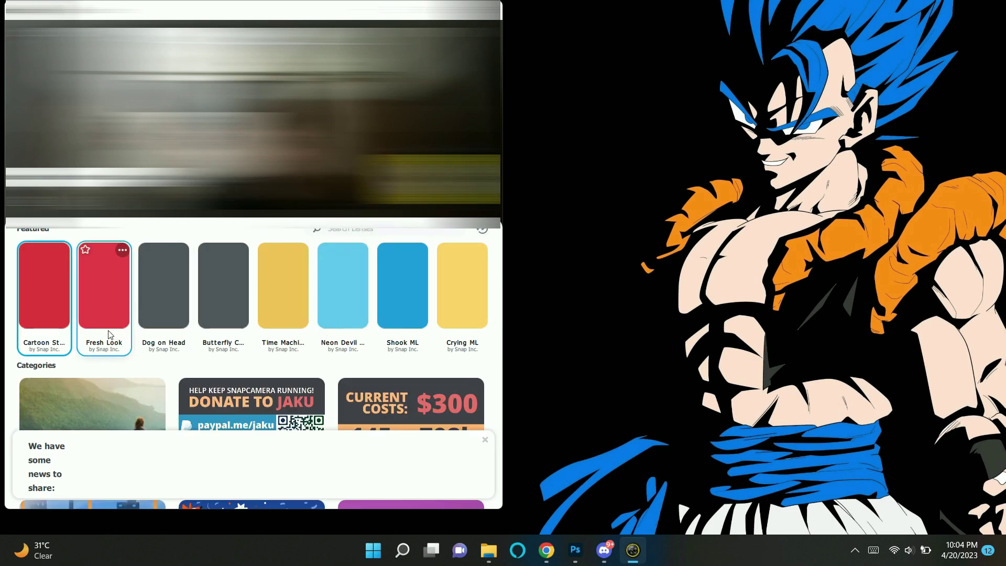
{"action": "scroll", "coordinate": [390, 324], "scroll_direction": "down", "scroll_amount": 2}
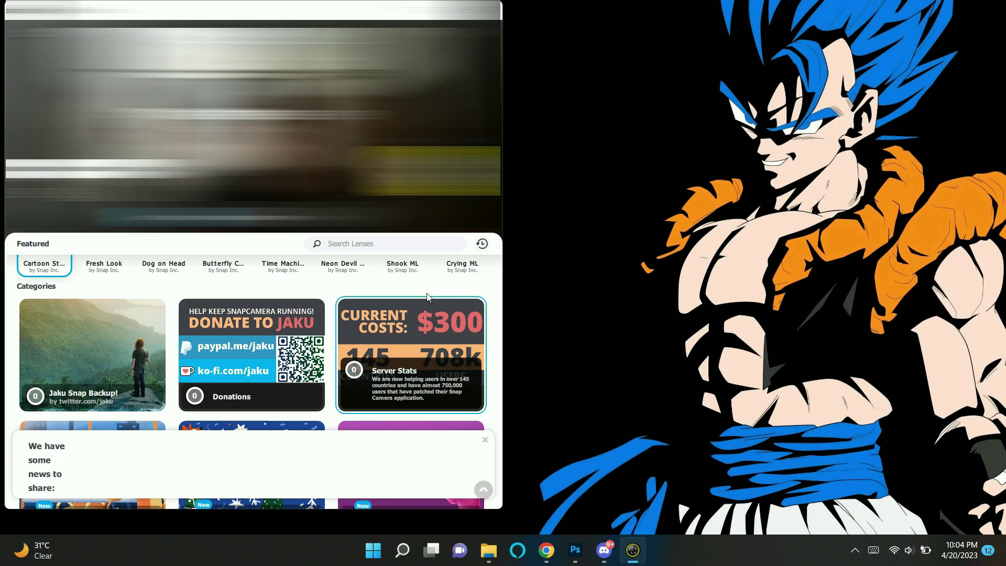
{"action": "key", "text": "alt+F4"}
{"action": "left_click", "coordinate": [619, 550]}
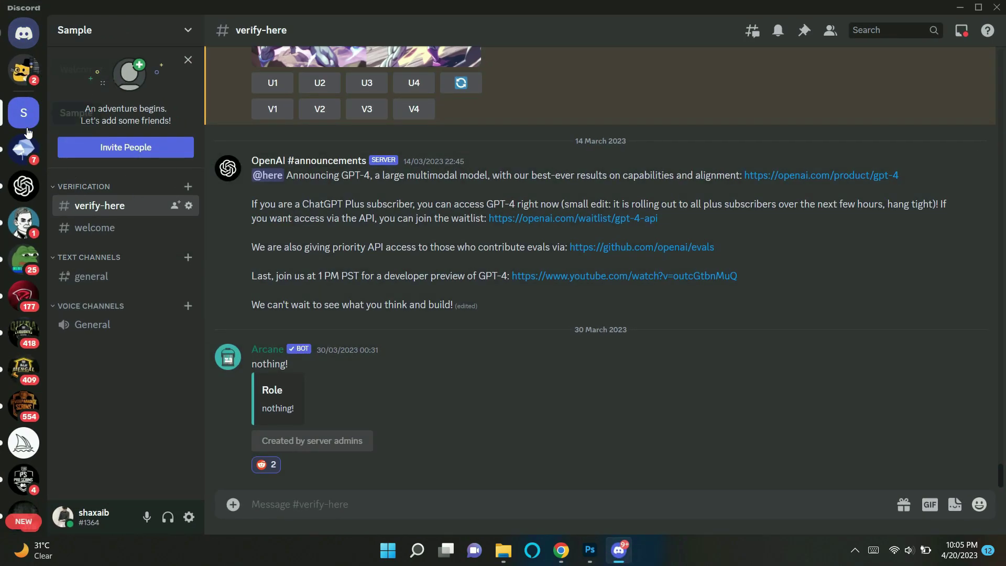
Join the General voice channel and select Snap Camera as the camera in Discord's video setup
{"action": "left_click", "coordinate": [100, 324]}
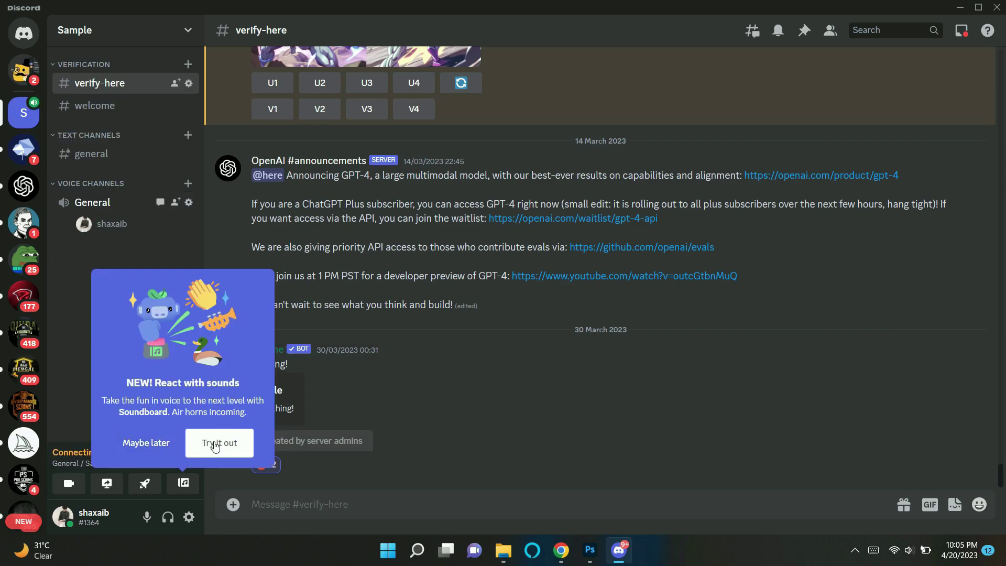
{"action": "left_click", "coordinate": [157, 443]}
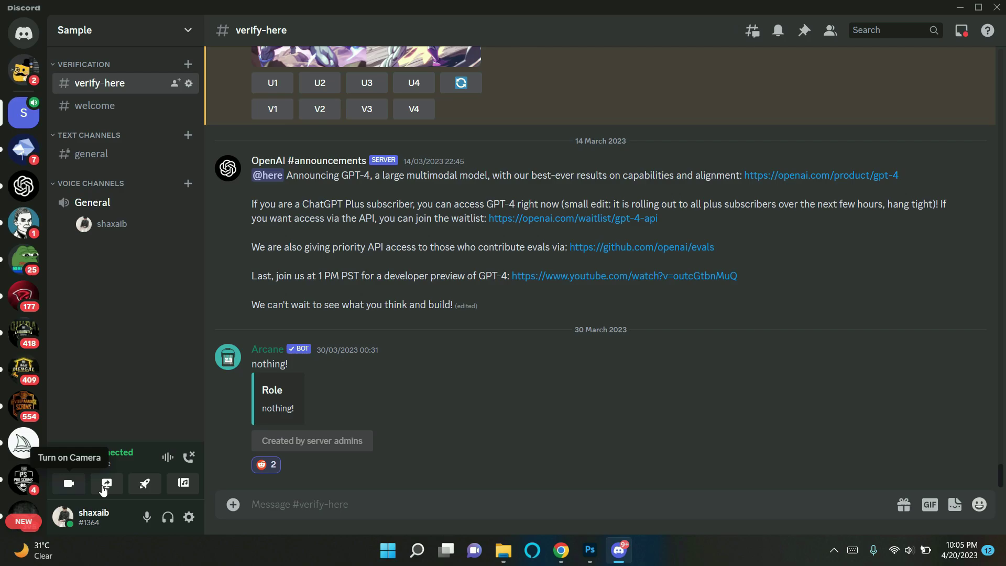
{"action": "left_click", "coordinate": [70, 485]}
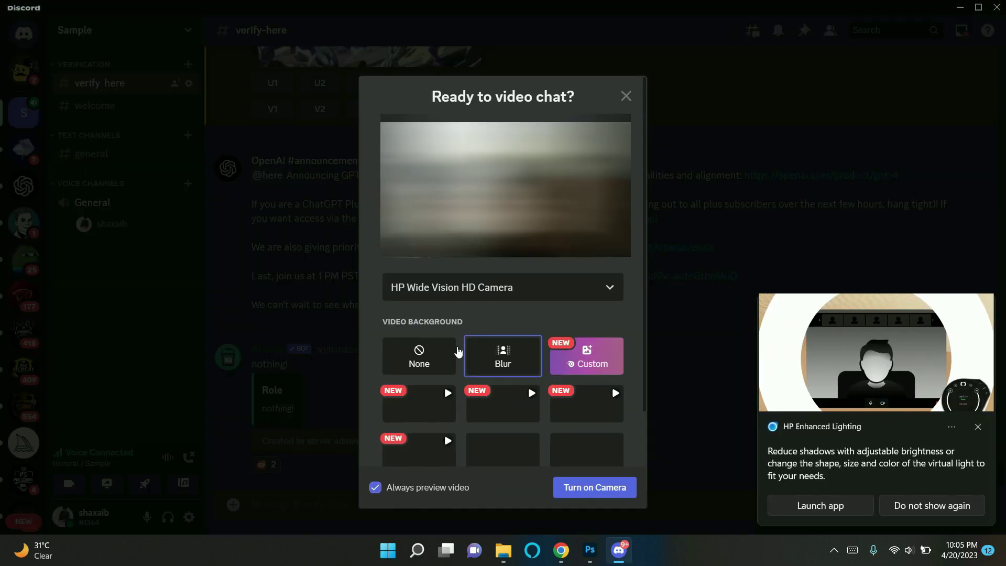
{"action": "left_click", "coordinate": [592, 289]}
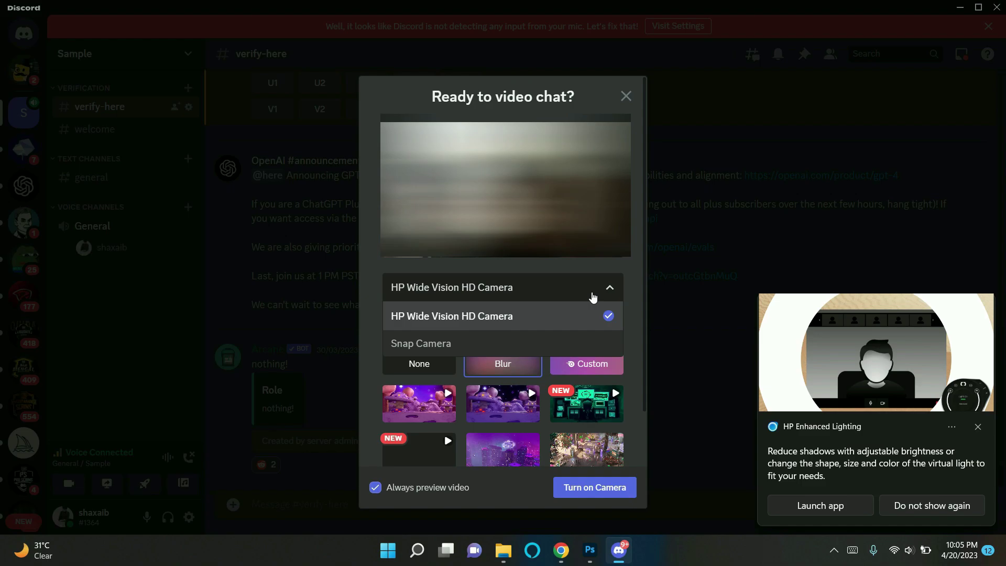
{"action": "left_click", "coordinate": [555, 288]}
{"action": "left_click", "coordinate": [555, 288]}
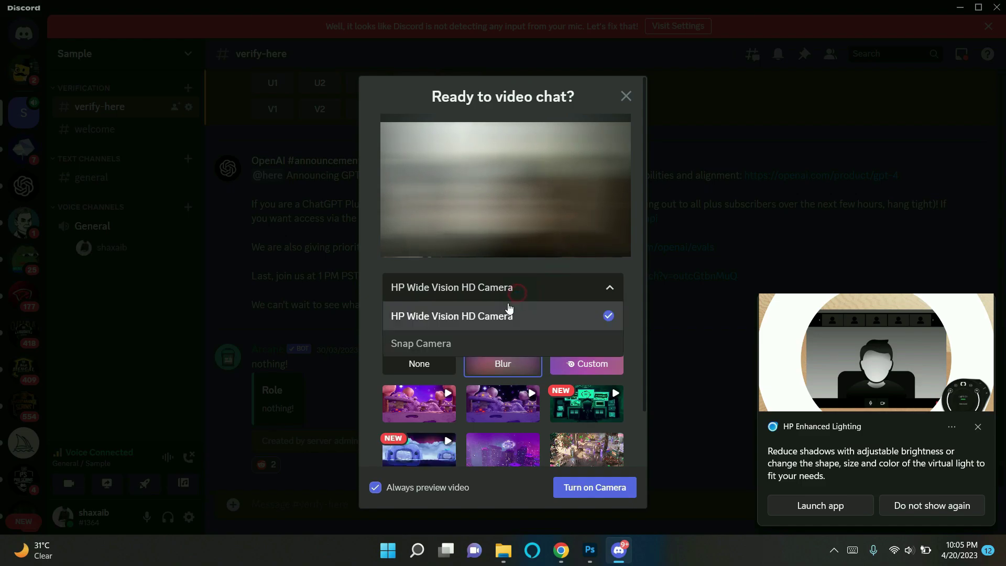
{"action": "left_click", "coordinate": [433, 345]}
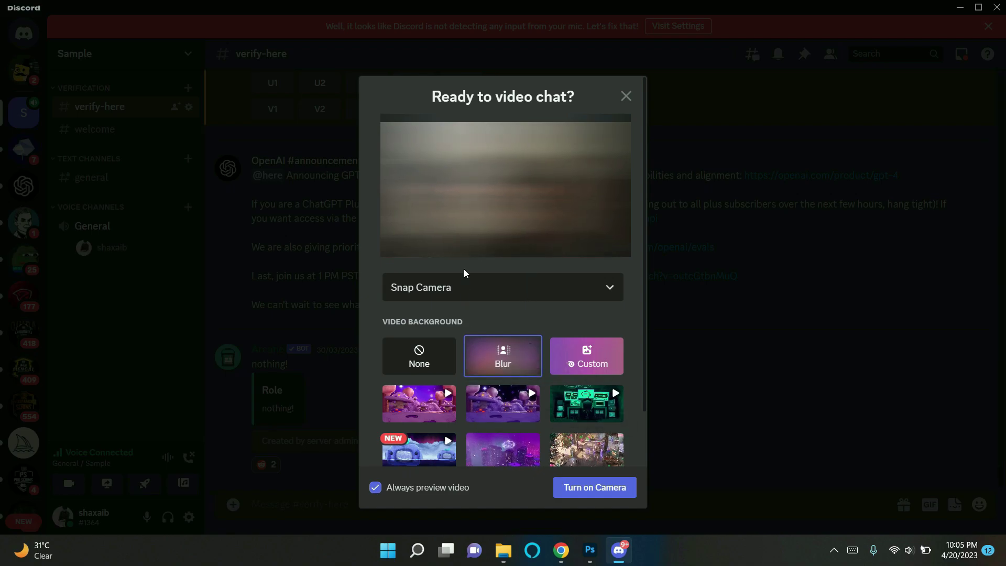
{"action": "left_click", "coordinate": [833, 550]}
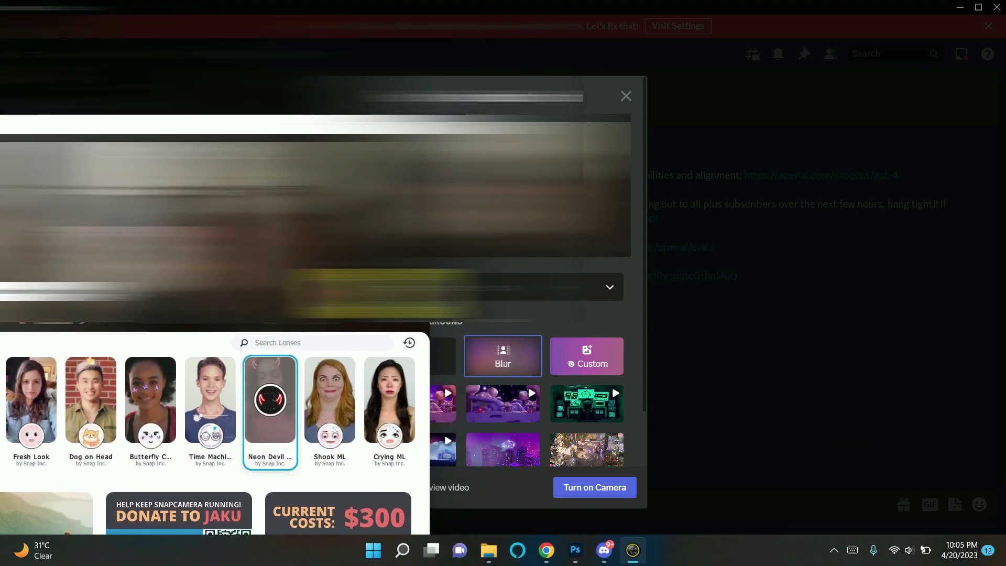
Try the Time Machine, Neon Devil, Shook ML, Crying ML and Dog on Head lenses, finishing on Butterfly
{"action": "left_click", "coordinate": [215, 379]}
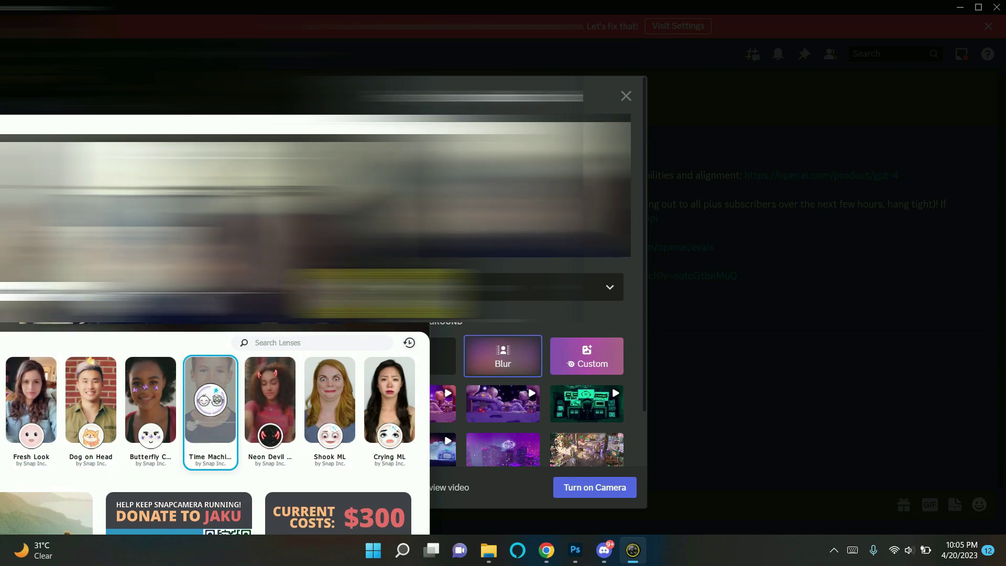
{"action": "left_click", "coordinate": [157, 414]}
{"action": "left_click", "coordinate": [286, 399]}
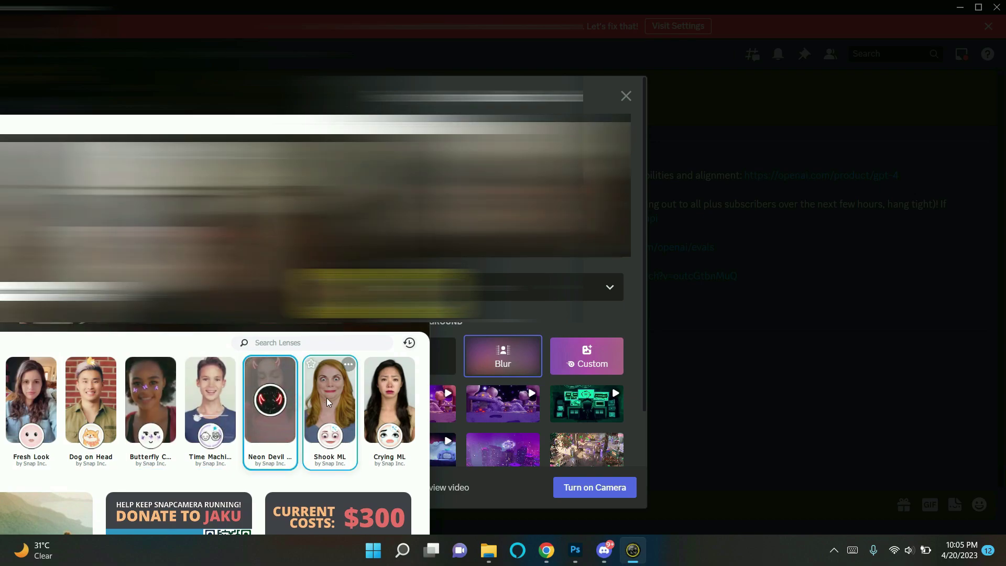
{"action": "left_click", "coordinate": [326, 397]}
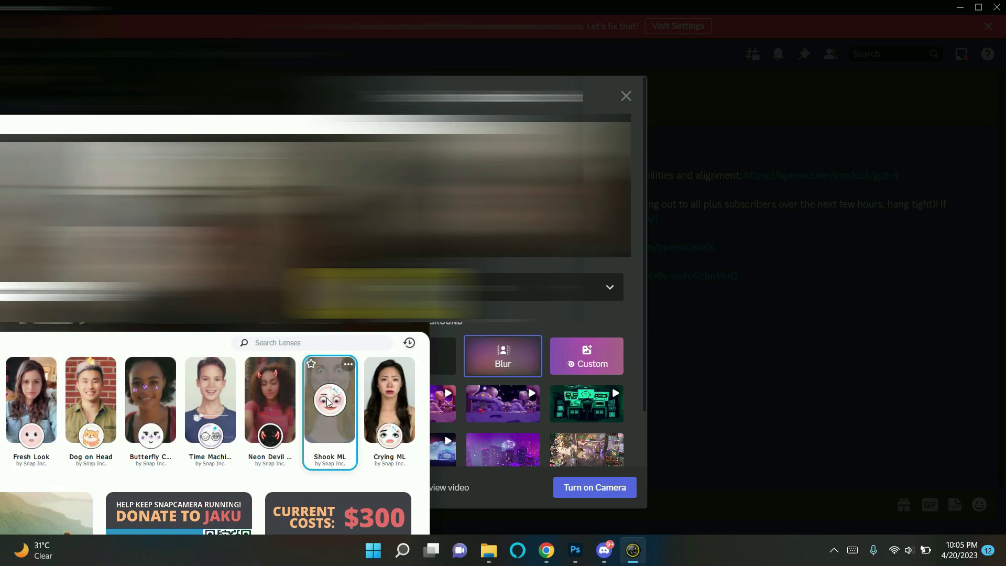
{"action": "left_click", "coordinate": [381, 397]}
{"action": "left_click", "coordinate": [93, 391]}
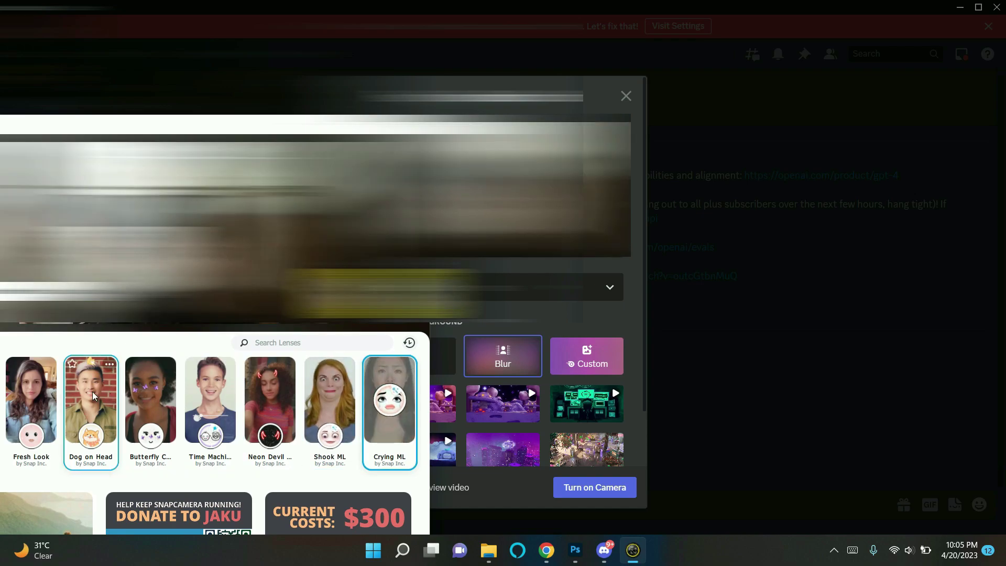
{"action": "left_click", "coordinate": [153, 400]}
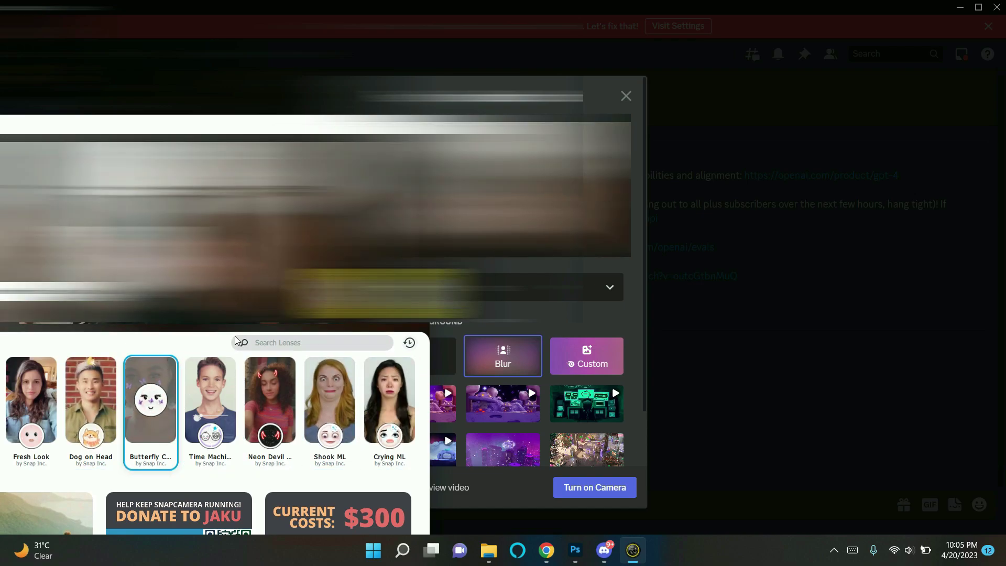